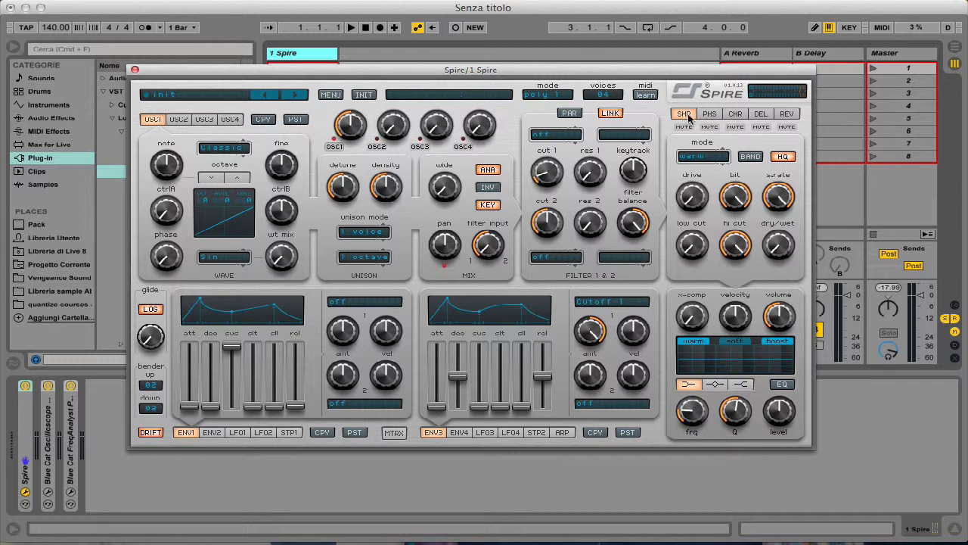
Step: Look through the settings of the phaser, chorus, delay and reverb effects, then return to the shaper
{"action": "left_click", "coordinate": [713, 115]}
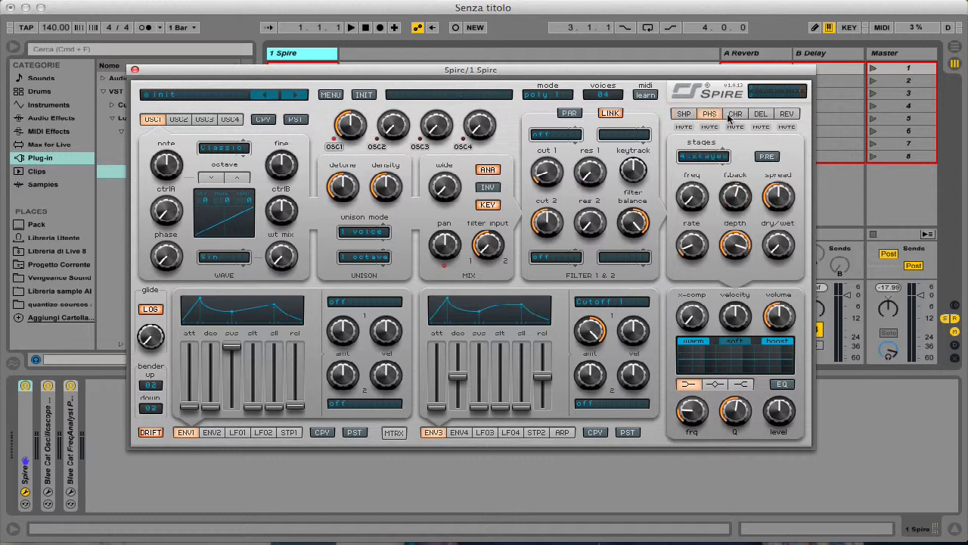
{"action": "left_click", "coordinate": [736, 116]}
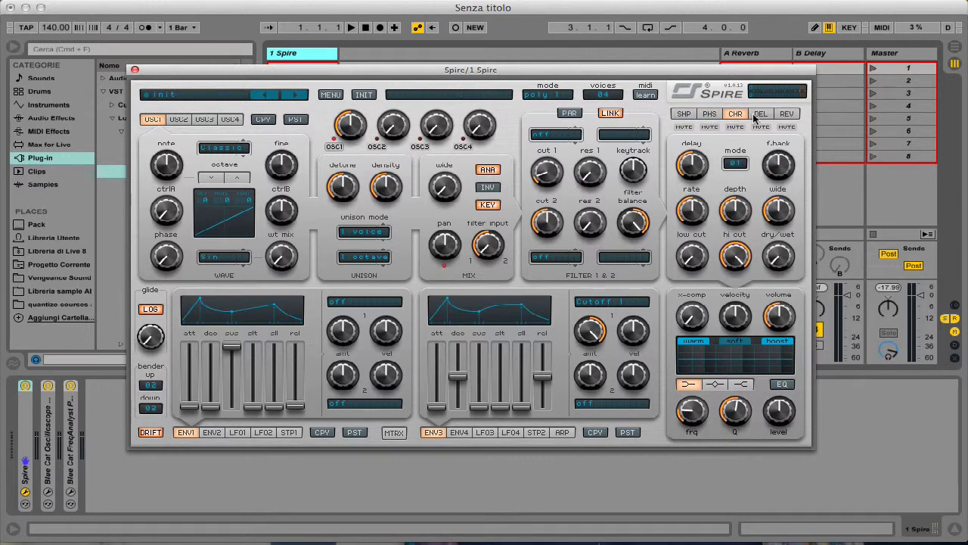
{"action": "left_click", "coordinate": [763, 115]}
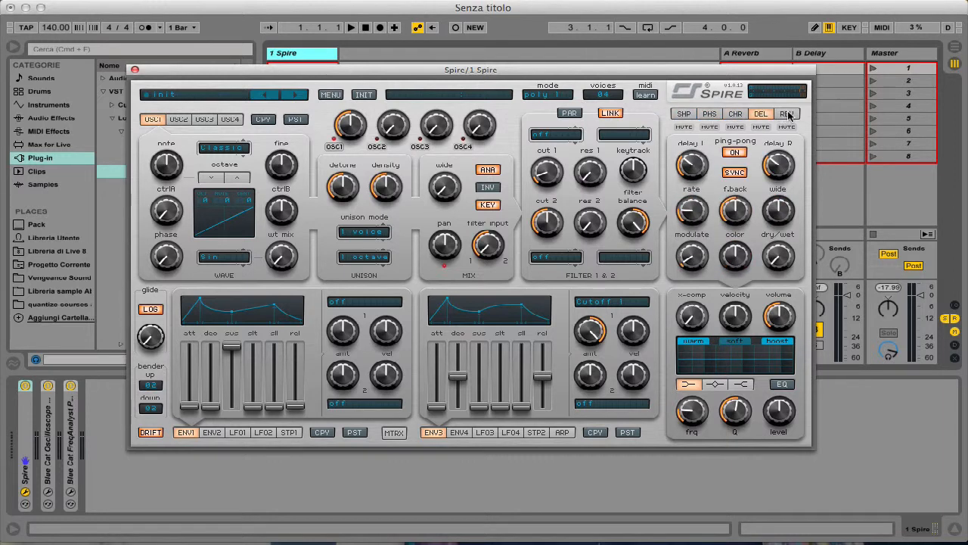
{"action": "left_click", "coordinate": [789, 113]}
{"action": "left_click", "coordinate": [684, 114]}
Step: Try muting the shaper, phaser, chorus and delay effects, and unmute all four again
{"action": "left_click", "coordinate": [684, 127]}
{"action": "left_click", "coordinate": [708, 127]}
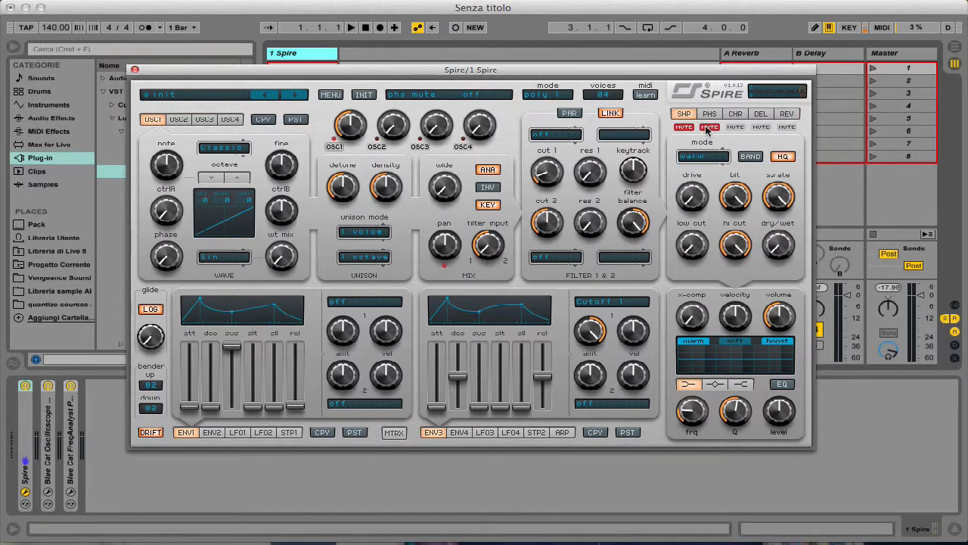
{"action": "left_click", "coordinate": [737, 127]}
{"action": "left_click", "coordinate": [760, 126]}
{"action": "left_click", "coordinate": [735, 127]}
{"action": "left_click", "coordinate": [703, 127]}
{"action": "left_click", "coordinate": [759, 126]}
{"action": "left_click", "coordinate": [687, 127]}
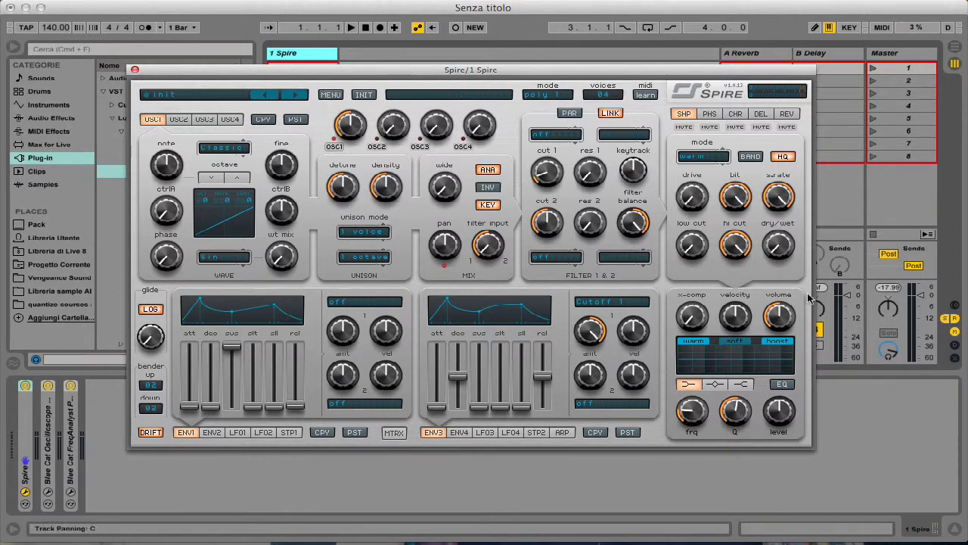
Step: Try the equalizer on and off, cycling through its low, mid and high bands, and leave it off on the low band
{"action": "left_click", "coordinate": [782, 385]}
{"action": "left_click", "coordinate": [786, 386]}
{"action": "left_click", "coordinate": [786, 386]}
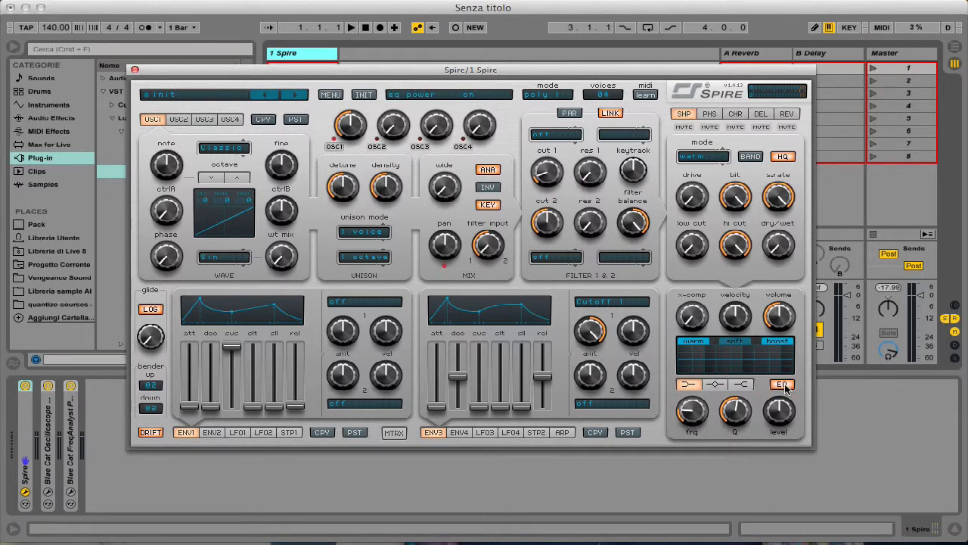
{"action": "left_click", "coordinate": [712, 385]}
{"action": "left_click", "coordinate": [686, 384]}
{"action": "left_click", "coordinate": [723, 385]}
{"action": "left_click", "coordinate": [740, 384]}
{"action": "left_click", "coordinate": [708, 385]}
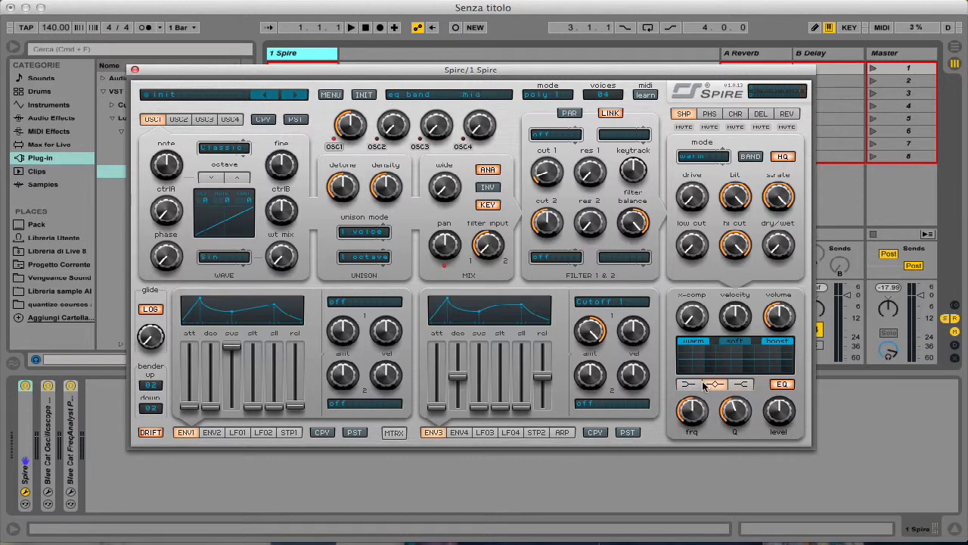
{"action": "left_click", "coordinate": [684, 384]}
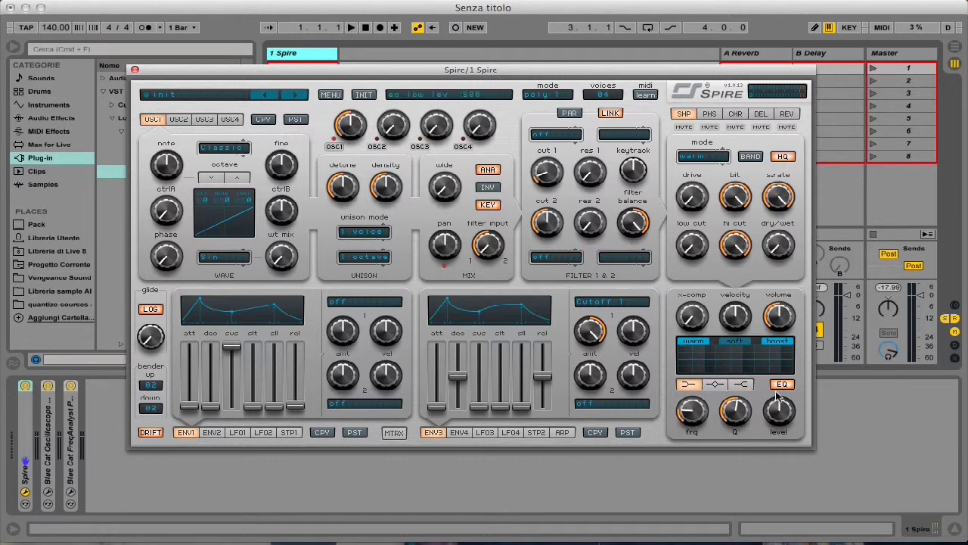
{"action": "left_click", "coordinate": [781, 385]}
Step: Examine the settings of envelopes 1, 2 and 4, ending with envelope 1 on display
{"action": "left_click", "coordinate": [213, 432]}
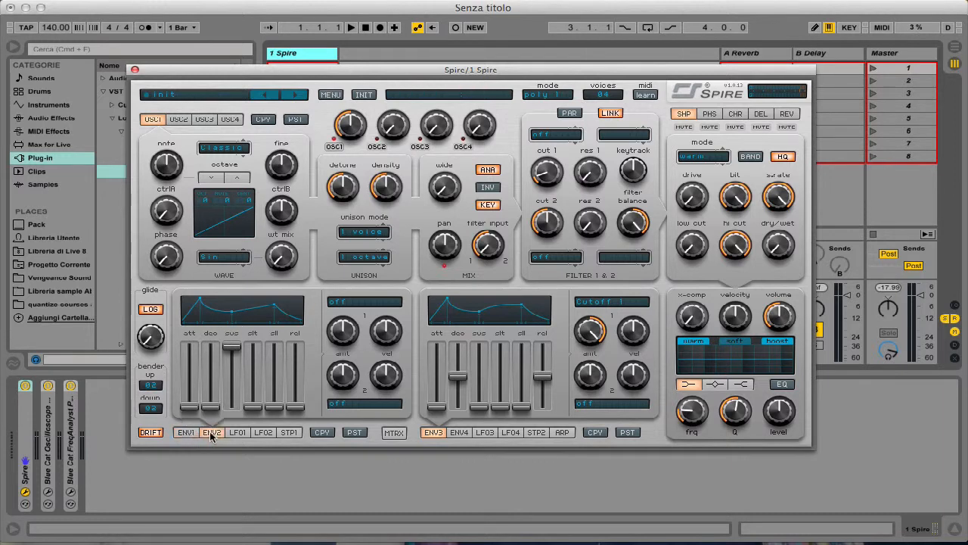
{"action": "left_click", "coordinate": [188, 433]}
{"action": "left_click", "coordinate": [210, 433]}
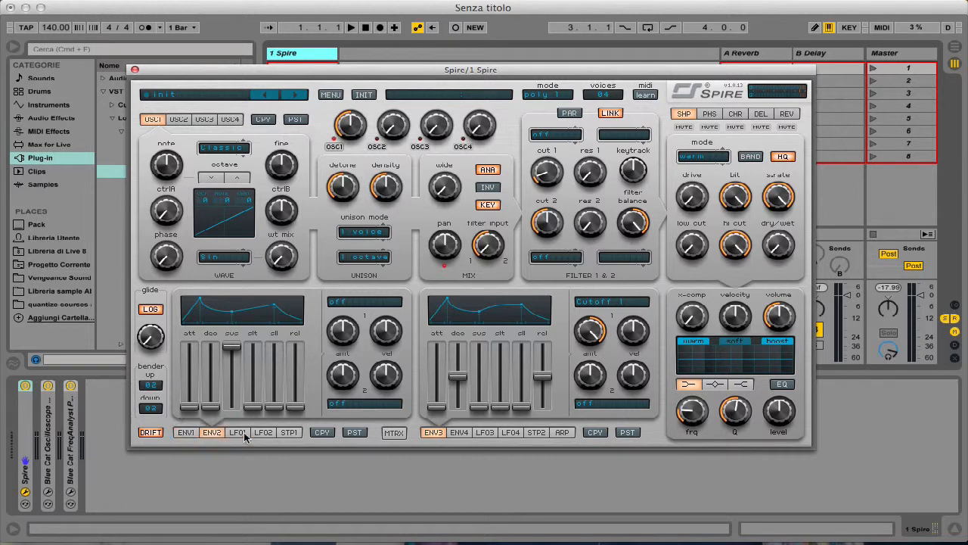
{"action": "left_click", "coordinate": [459, 433]}
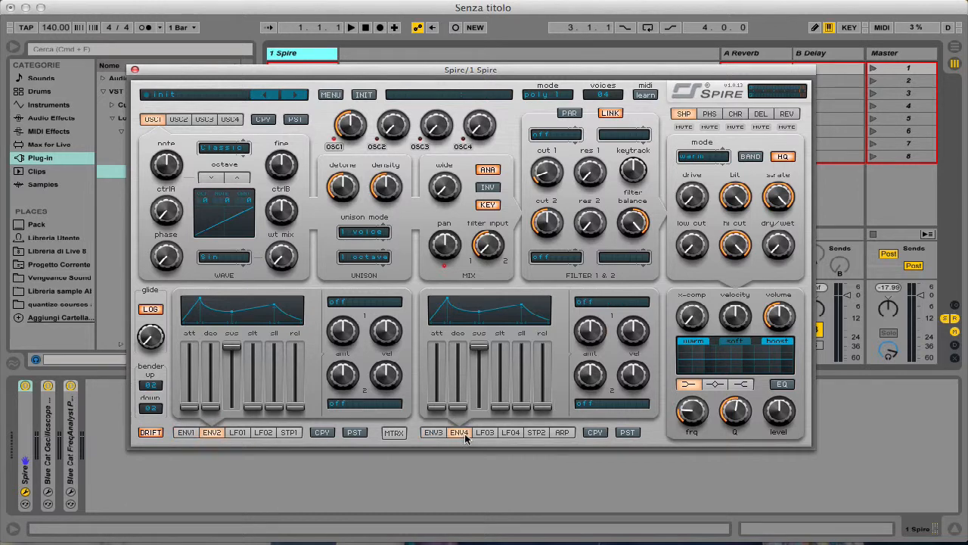
{"action": "left_click", "coordinate": [185, 437]}
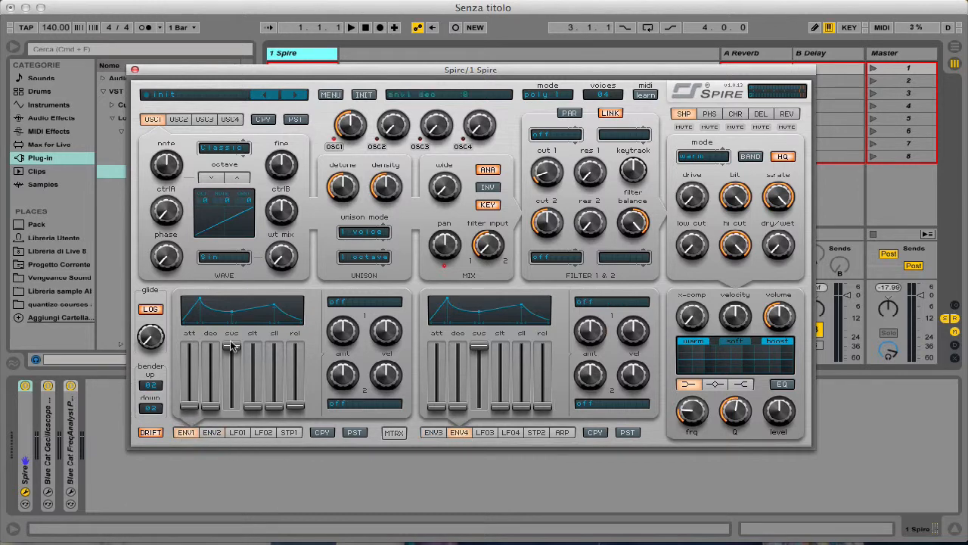
Step: Examine the settings of LFOs 1 to 4, then bring envelopes 3 and 1 back on display
{"action": "left_click", "coordinate": [239, 435]}
{"action": "left_click", "coordinate": [264, 435]}
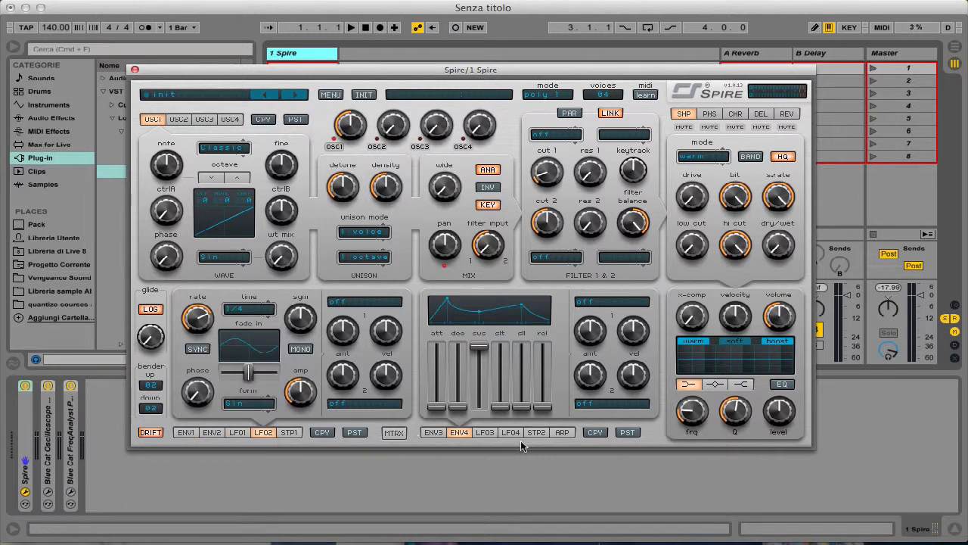
{"action": "left_click", "coordinate": [489, 437]}
{"action": "left_click", "coordinate": [511, 436]}
{"action": "left_click", "coordinate": [434, 436]}
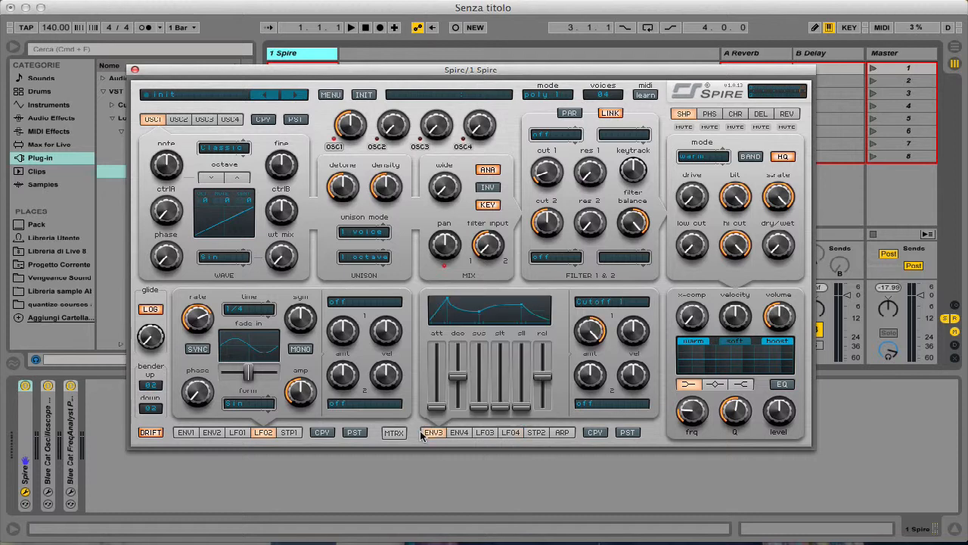
{"action": "left_click", "coordinate": [191, 437]}
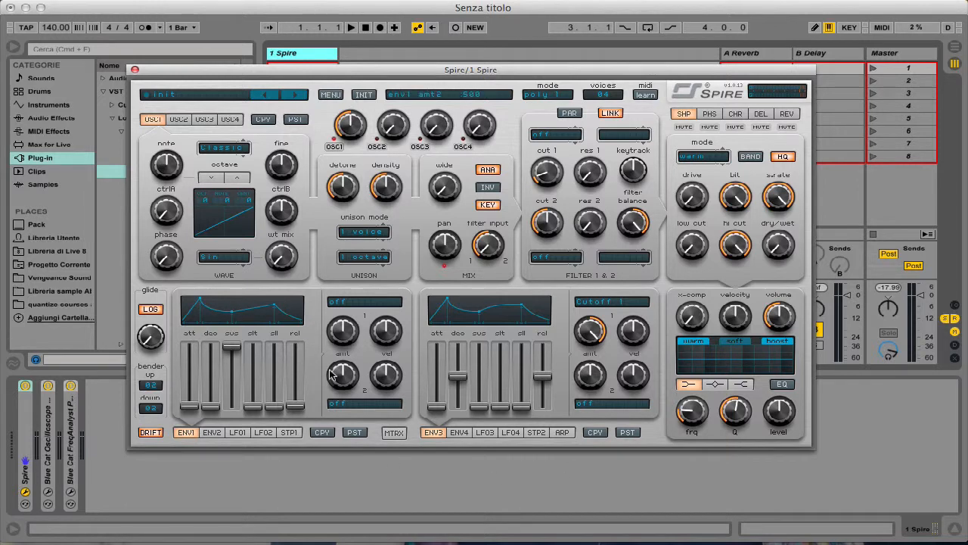
{"action": "mouse_move", "coordinate": [333, 336]}
Step: Show the LFO 1 settings and sweep the filter 1 cutoff up and down, leaving it slightly higher
{"action": "left_click", "coordinate": [237, 433]}
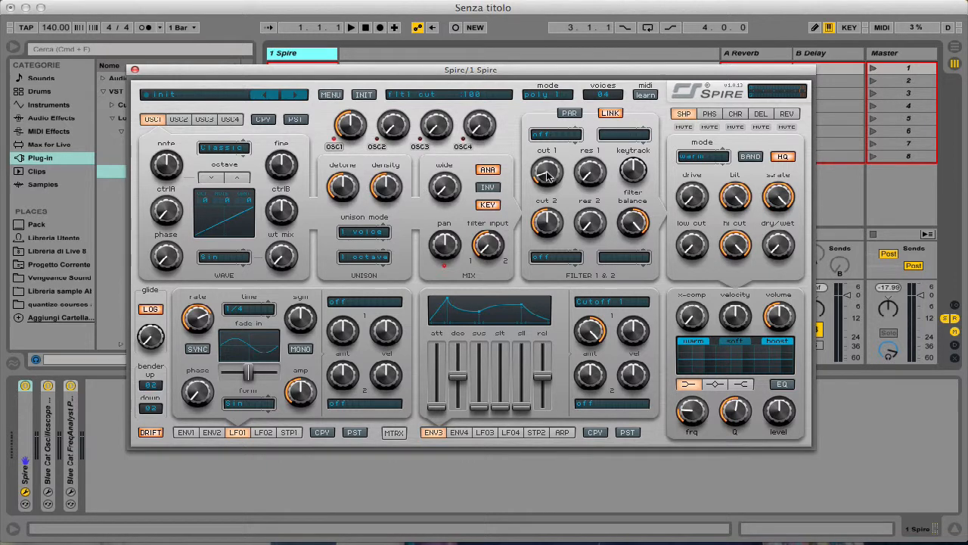
{"action": "left_click_drag", "start_coordinate": [547, 177], "coordinate": [560, 159]}
{"action": "left_click_drag", "start_coordinate": [547, 151], "coordinate": [557, 181]}
{"action": "left_click_drag", "start_coordinate": [546, 171], "coordinate": [551, 172]}
Step: Examine the settings of steppers 1 and 2 and of the arpeggiator
{"action": "left_click", "coordinate": [289, 436]}
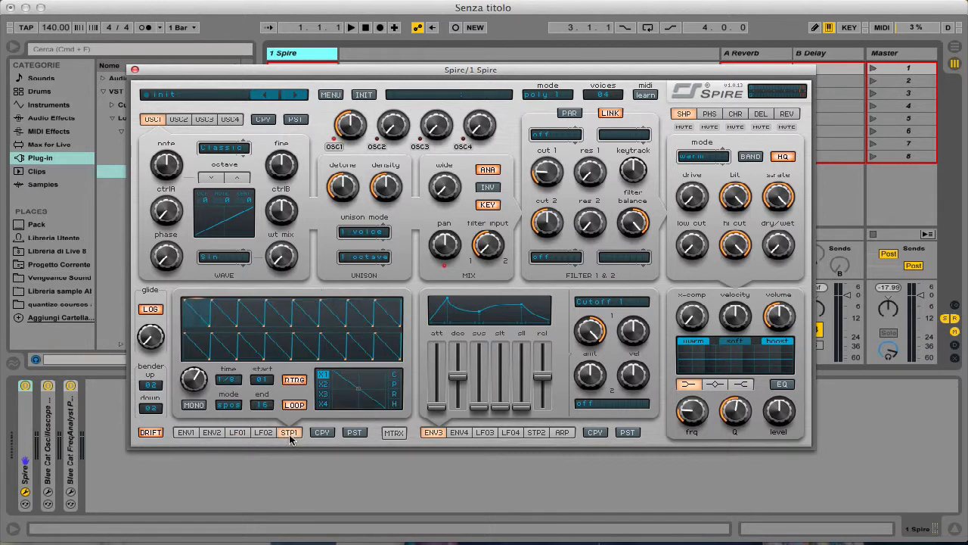
{"action": "left_click", "coordinate": [535, 433]}
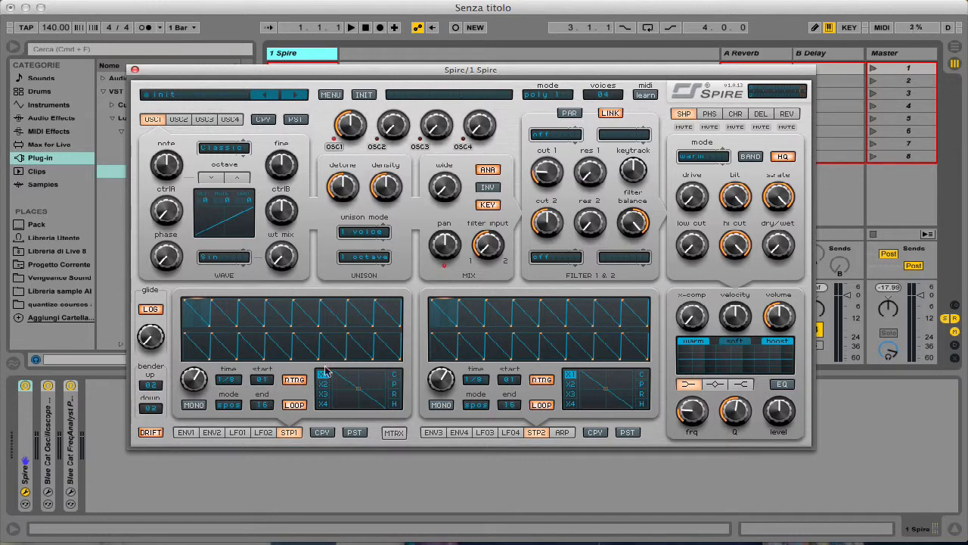
{"action": "left_click", "coordinate": [562, 432]}
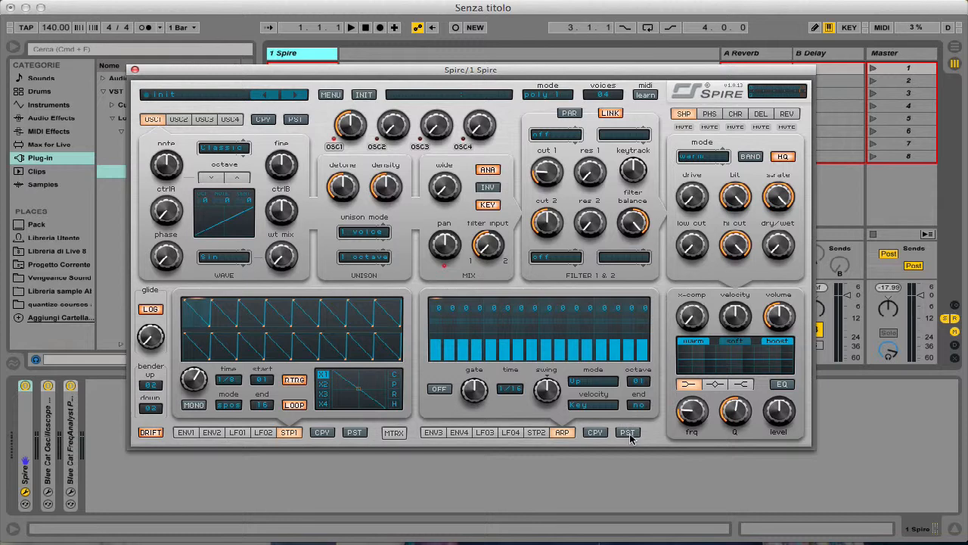
Step: Review the modulation pages from stepper 2 back through LFO 4 and the envelopes, ending with envelopes 3 and 1 on display
{"action": "left_click", "coordinate": [538, 433]}
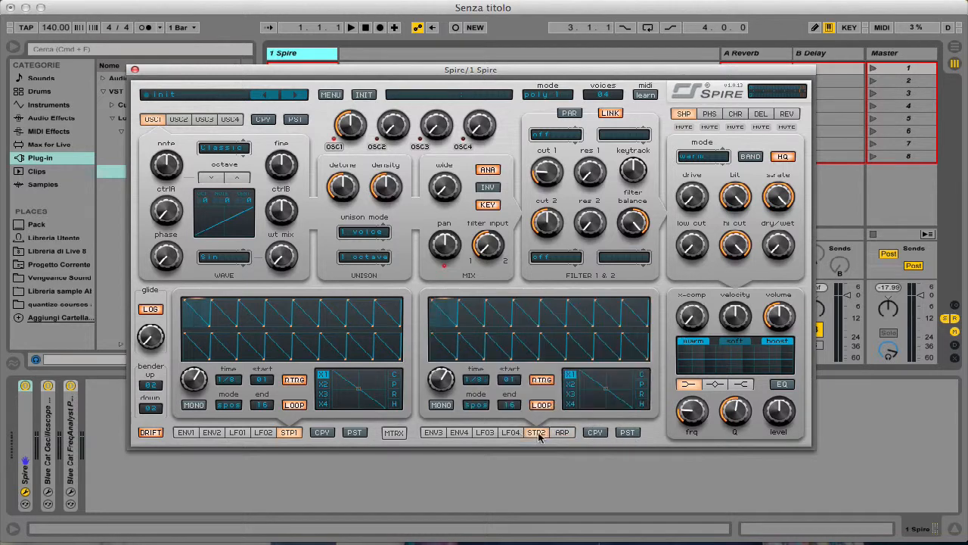
{"action": "left_click", "coordinate": [509, 433]}
{"action": "left_click", "coordinate": [458, 432]}
{"action": "left_click", "coordinate": [433, 432]}
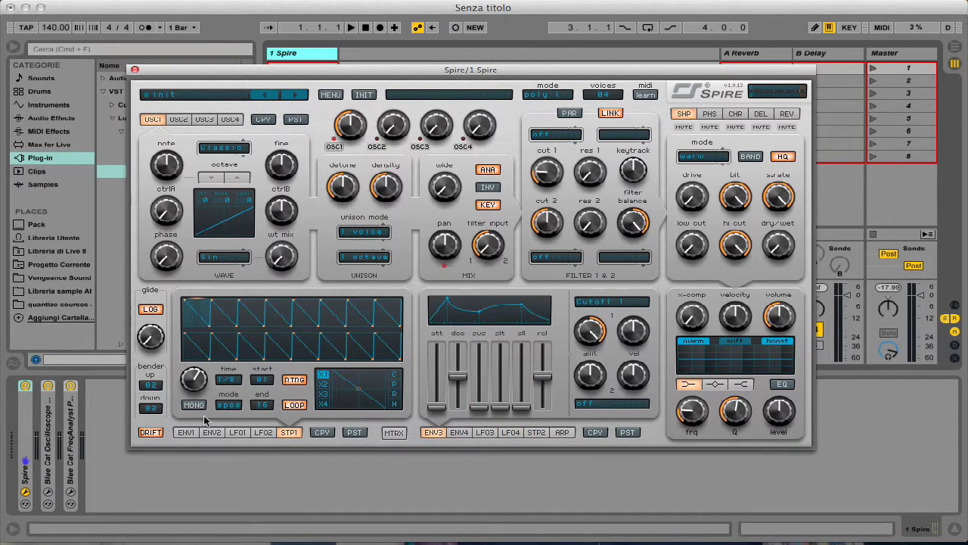
{"action": "left_click", "coordinate": [188, 432]}
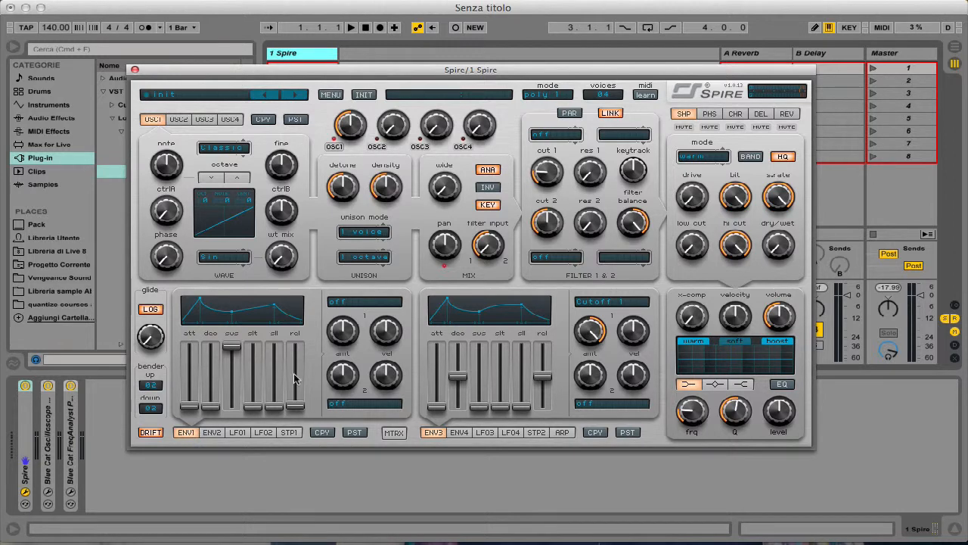
{"action": "left_click", "coordinate": [214, 430]}
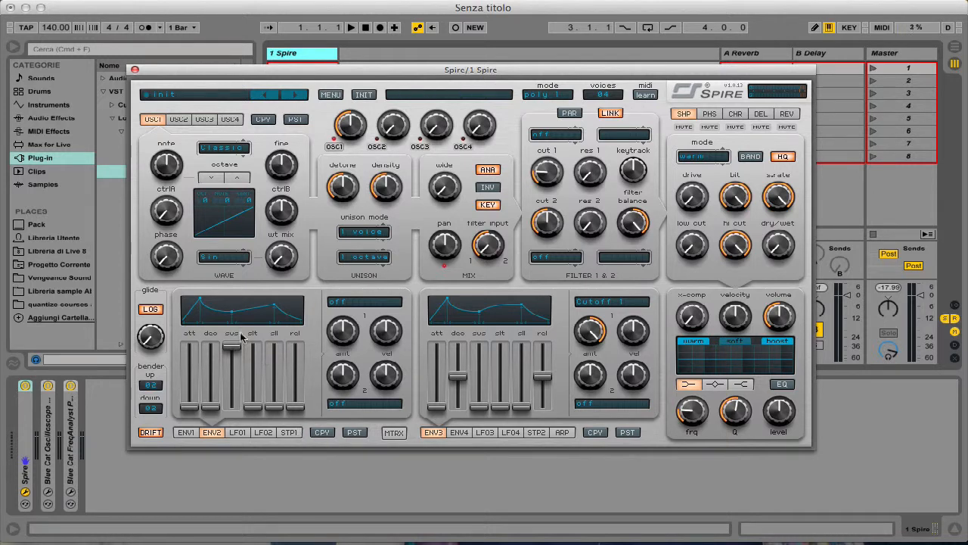
{"action": "left_click", "coordinate": [189, 433]}
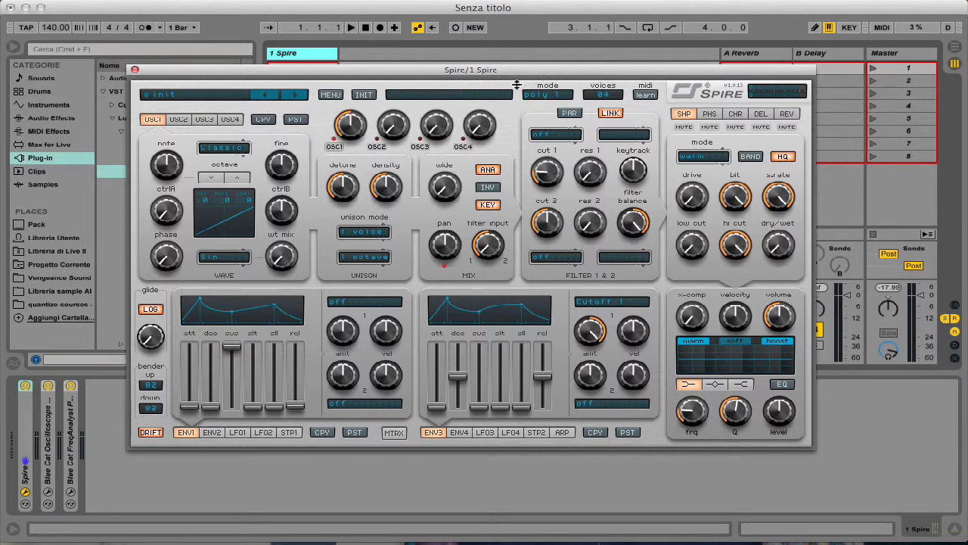
Step: Examine the available play modes and voice counts without choosing a new option
{"action": "left_click", "coordinate": [556, 92]}
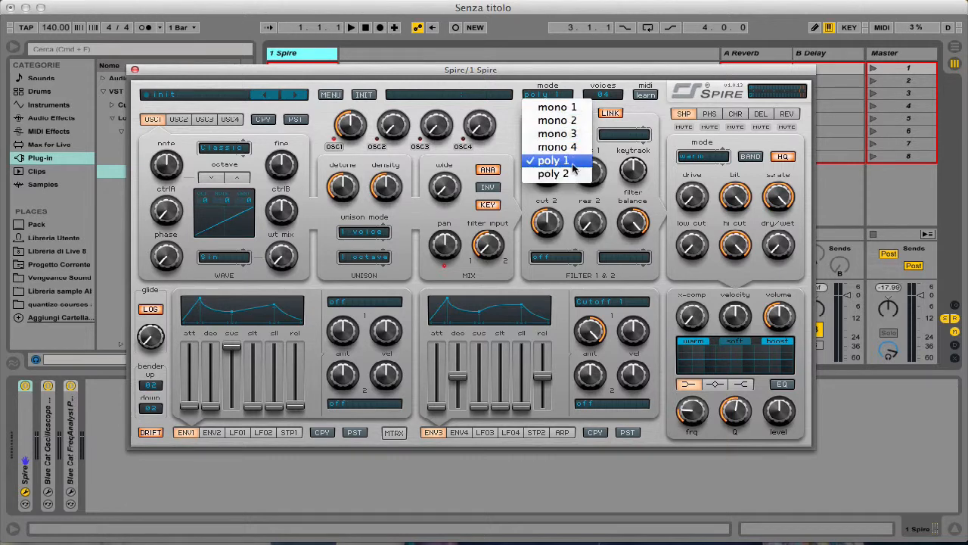
{"action": "left_click", "coordinate": [614, 96]}
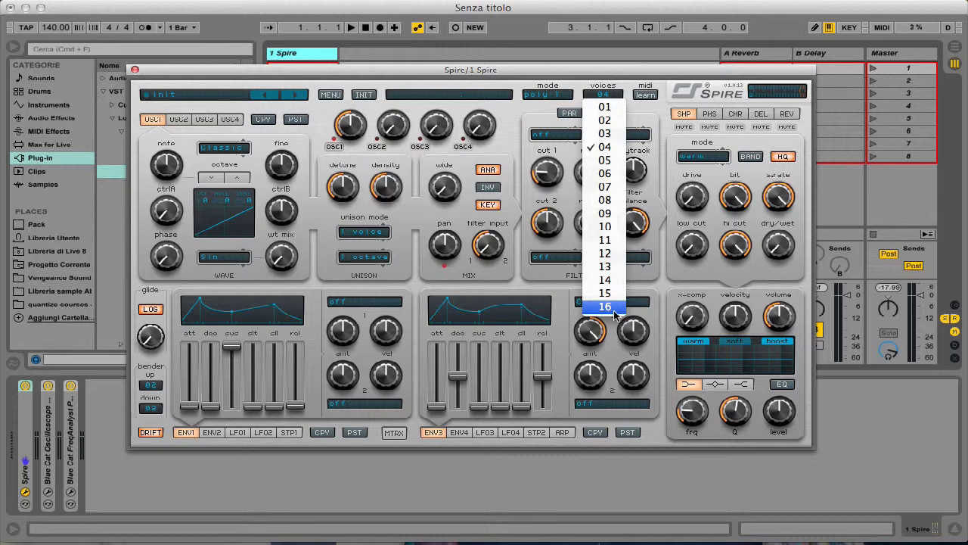
{"action": "left_click", "coordinate": [518, 250]}
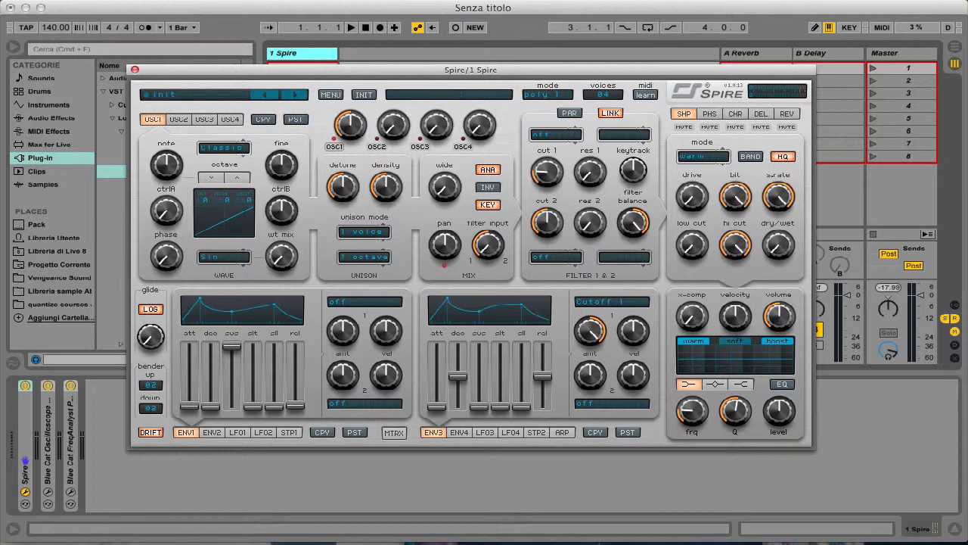
{"action": "left_click", "coordinate": [579, 0]}
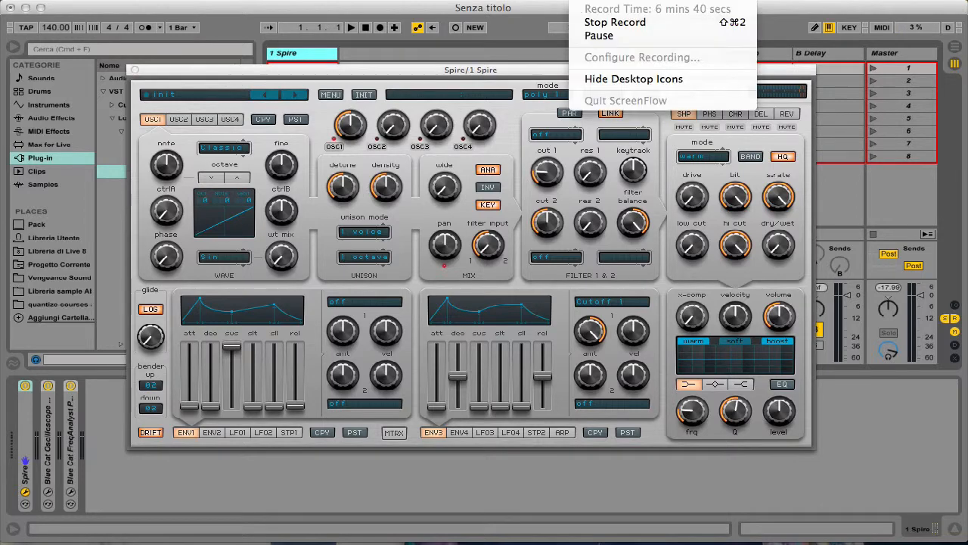